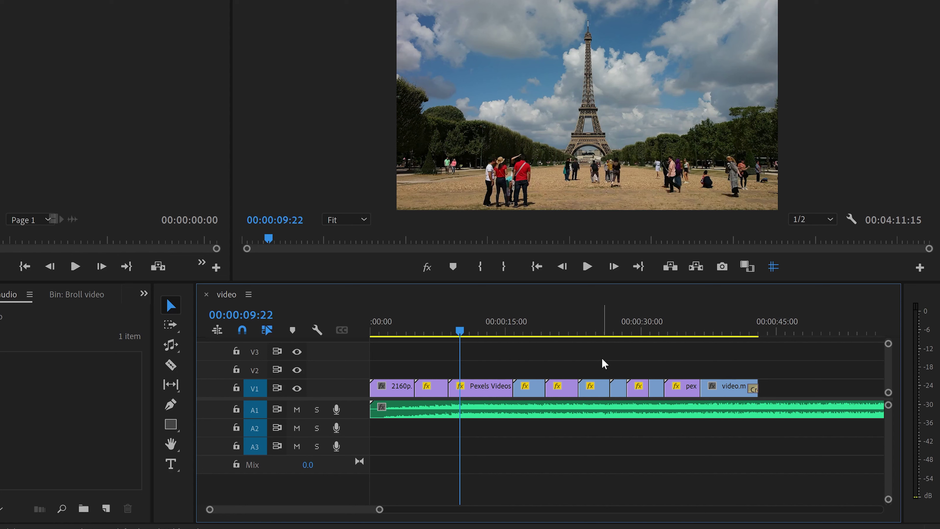
Scrub through the Paris footage, muting and then unmuting the music track
drag(402, 326, 466, 328)
click(300, 410)
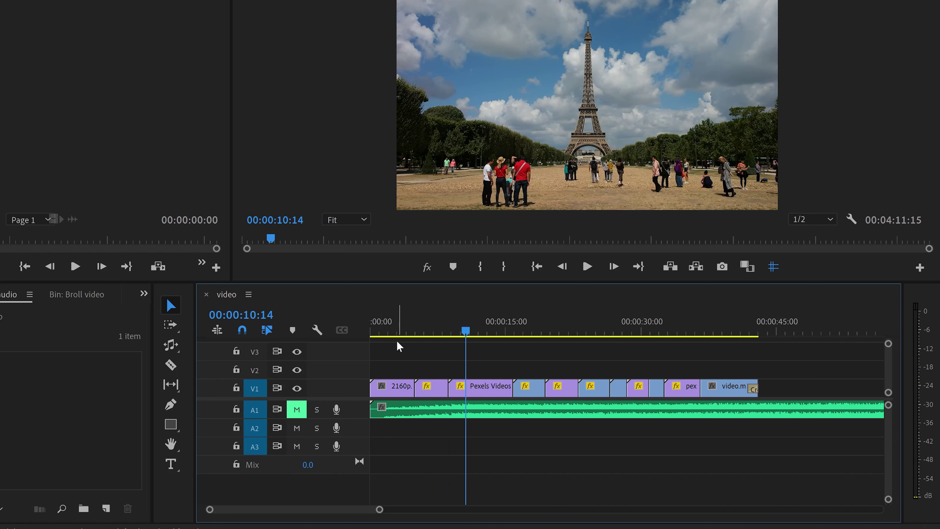
drag(403, 326, 458, 321)
click(296, 409)
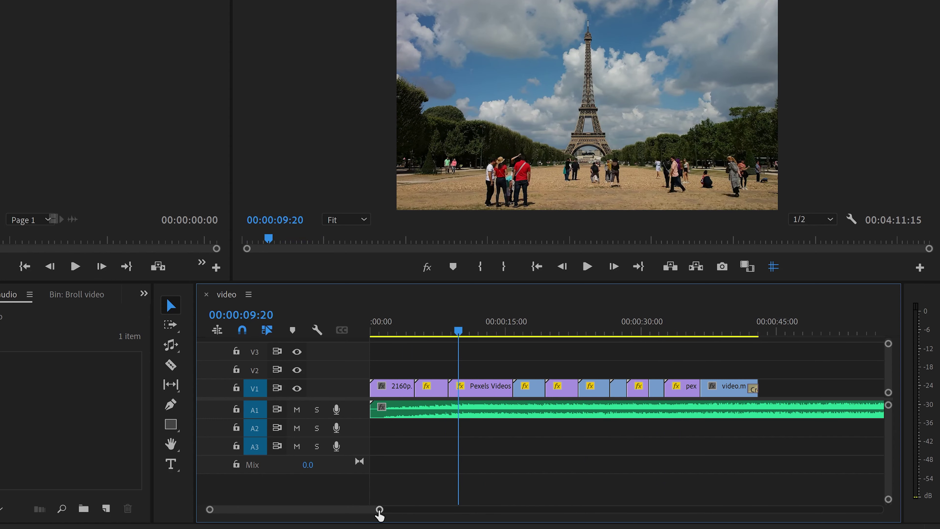
drag(380, 509, 525, 512)
Cut the music clip where the video ends and delete the leftover audio
key(Down)
key(c)
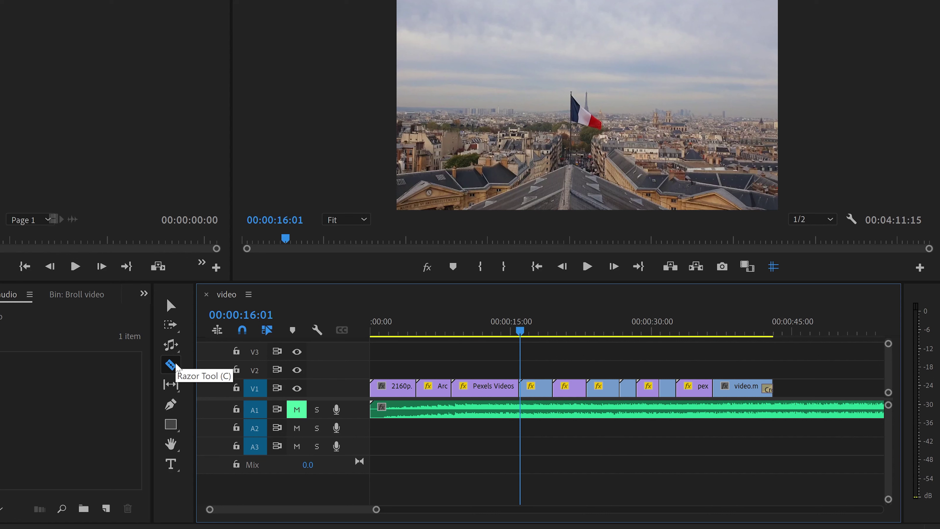
click(772, 407)
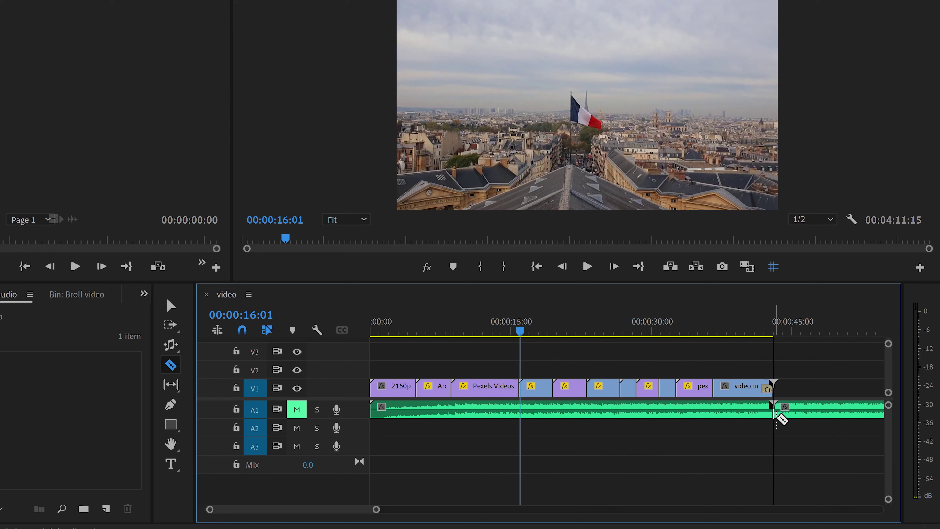
key(v)
click(835, 414)
key(Delete)
Add and lengthen a default fade on the music's end, then undo the fade, deletion and cut
right_click(766, 410)
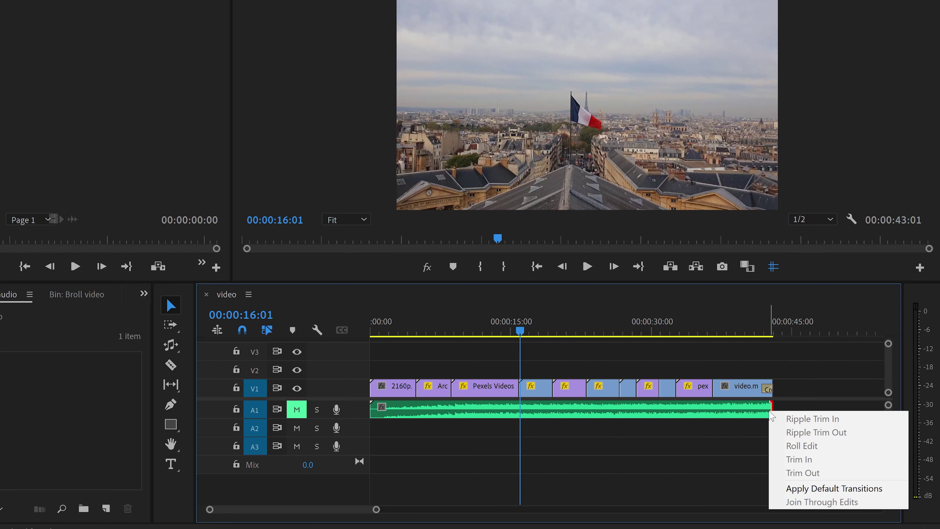
click(811, 495)
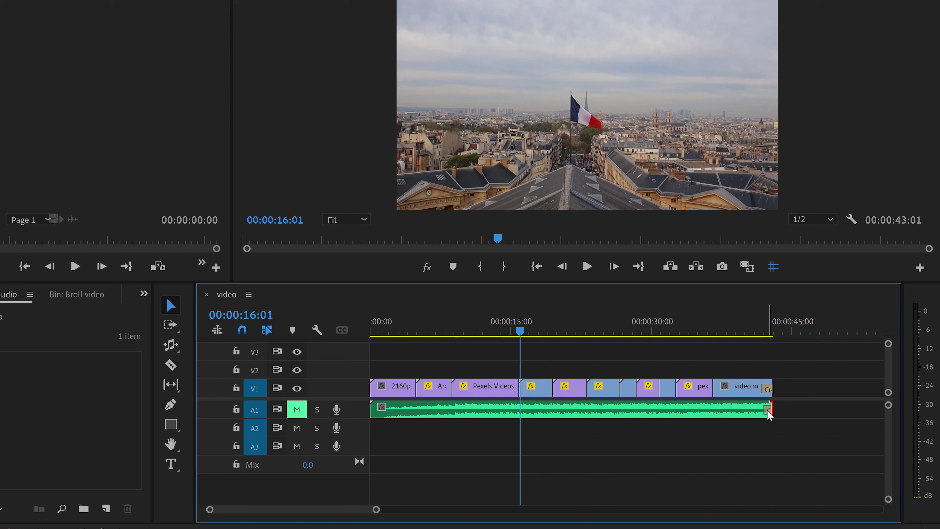
drag(769, 410, 744, 410)
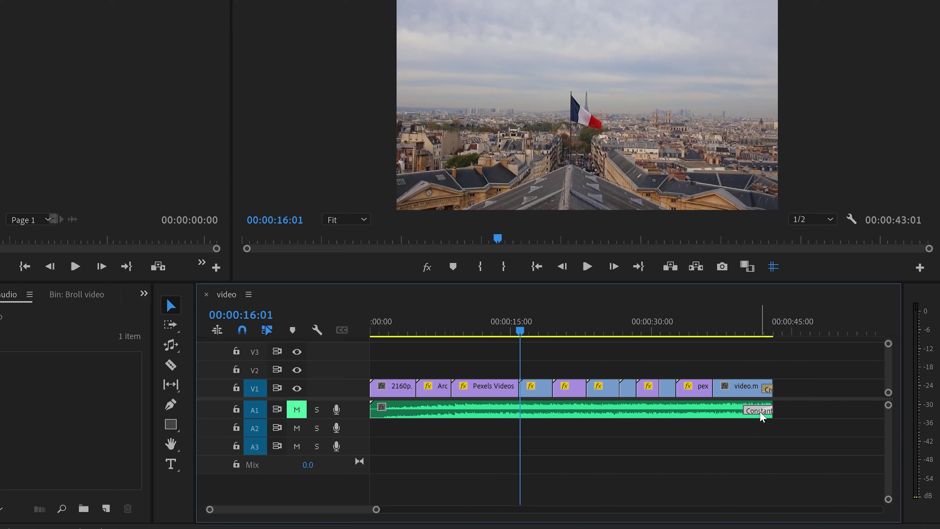
key(Delete)
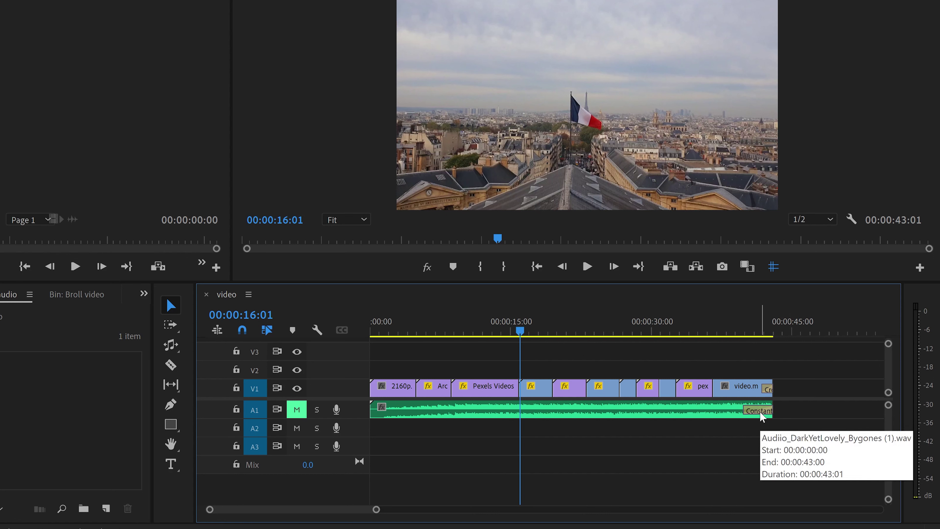
key(ctrl+z)
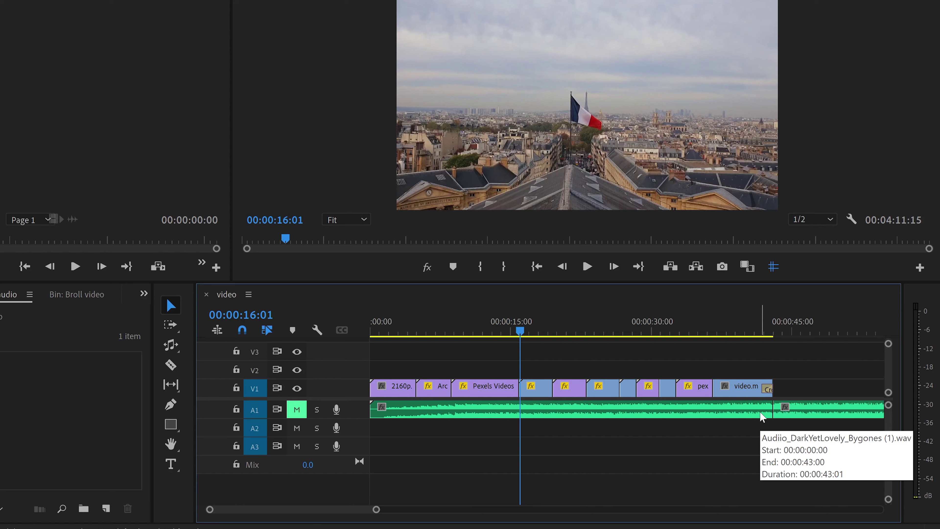
key(ctrl+z)
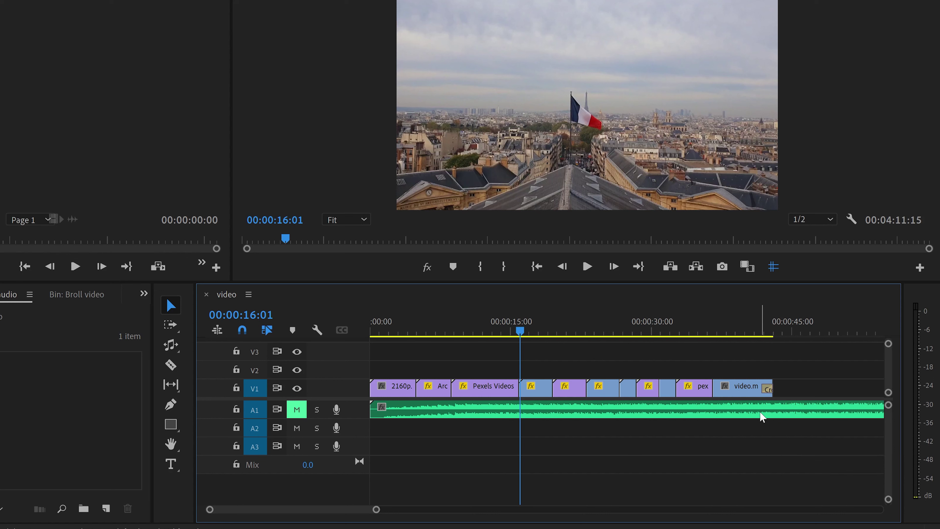
Unmute A1 and show the Essential Sound panel in the Audio workspace
click(301, 411)
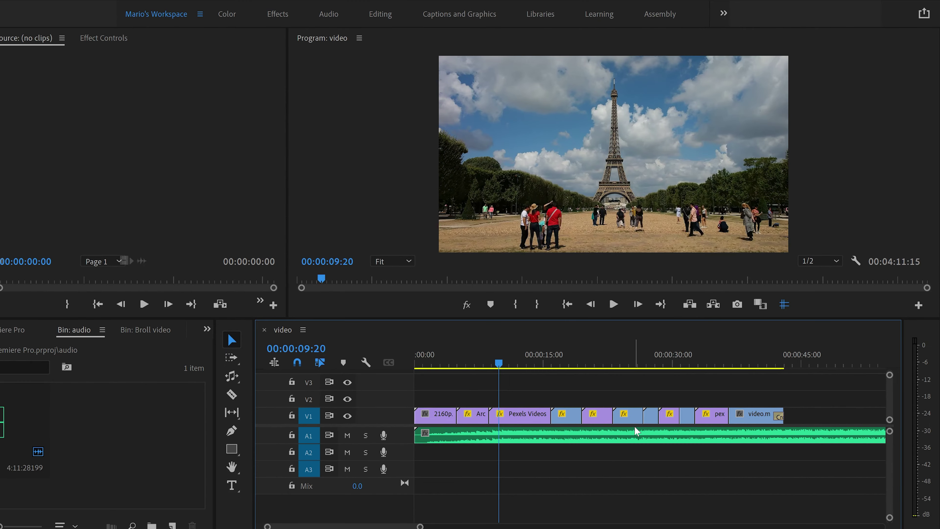
key(Down)
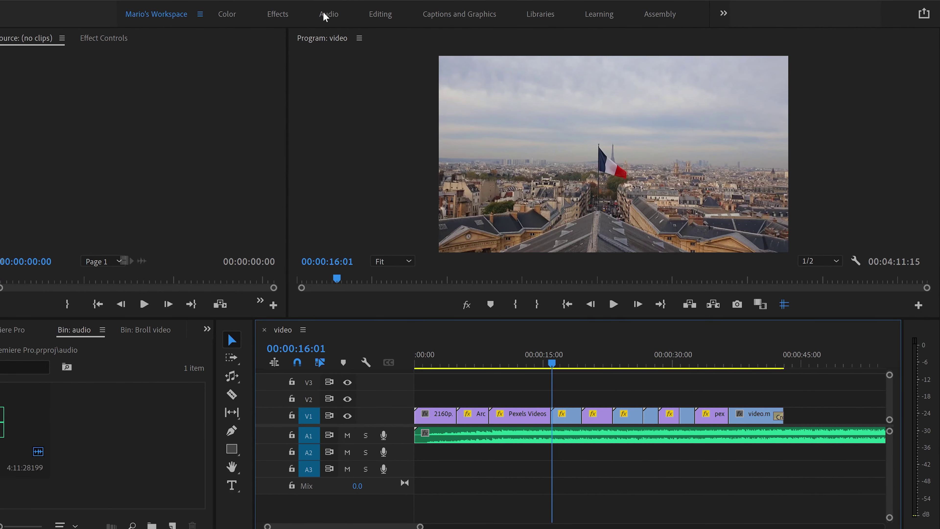
click(217, 11)
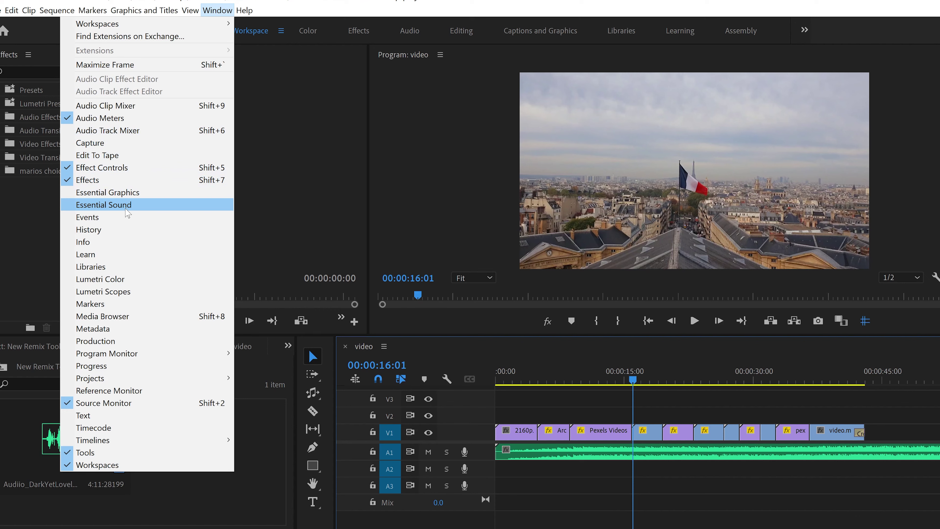
click(128, 210)
click(388, 21)
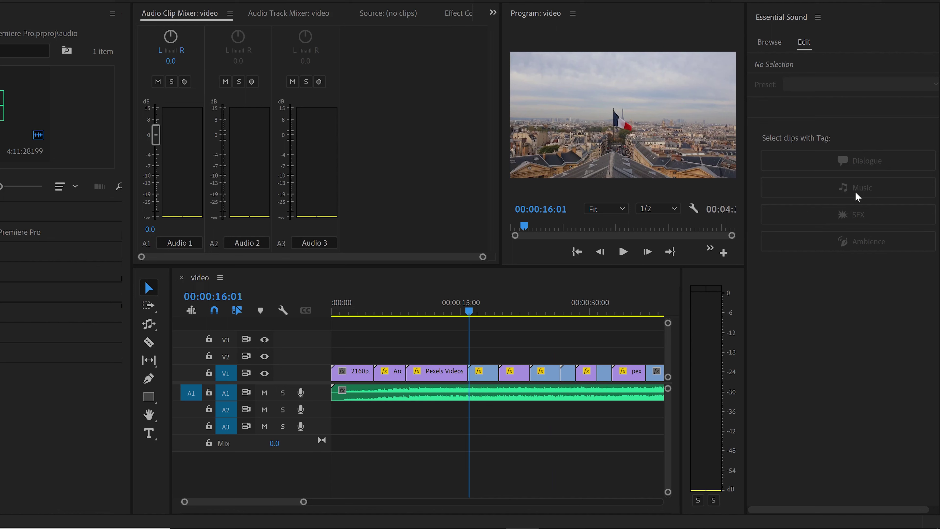
Tag the A1 music clip as Music and enable its Duration adjustment with Remix
click(520, 397)
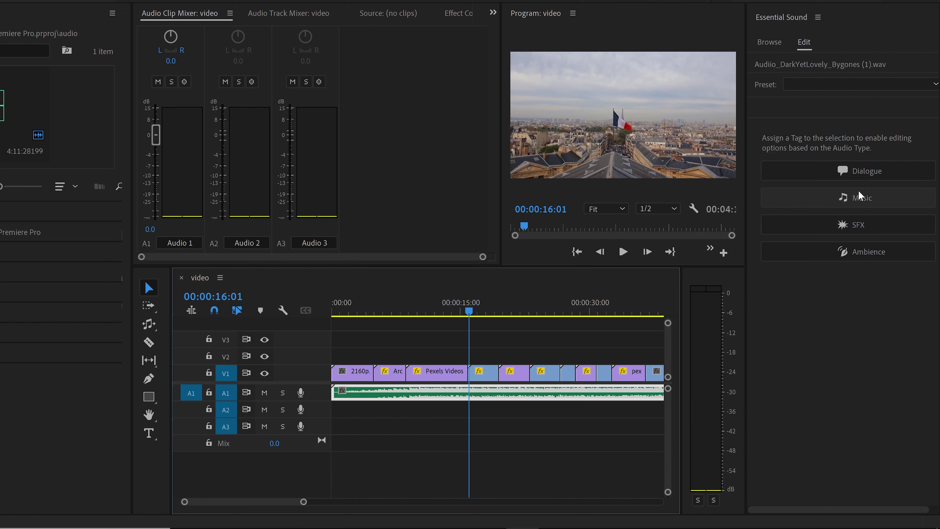
click(868, 198)
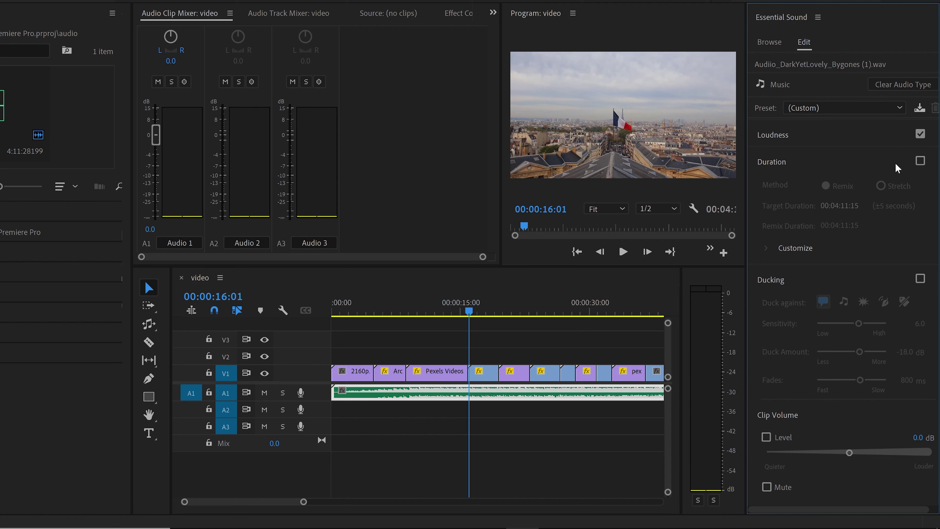
click(920, 160)
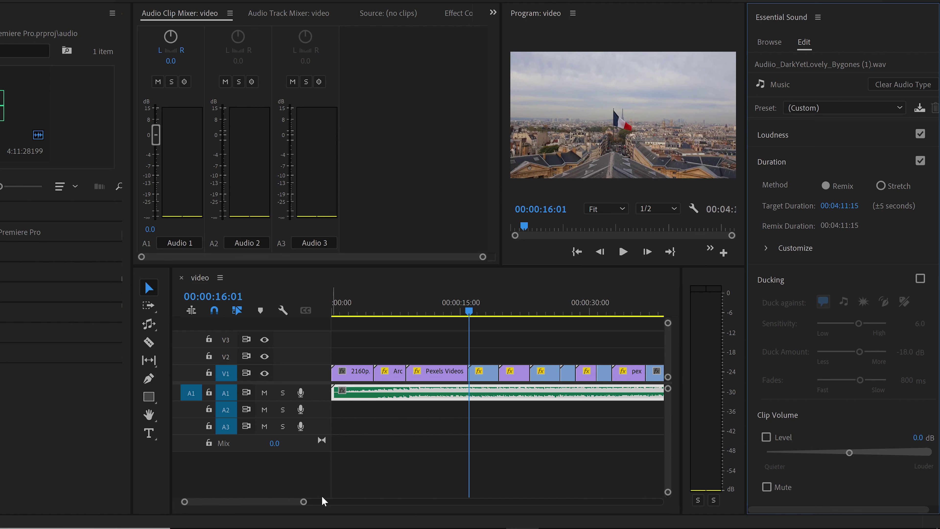
Place the playhead one frame before the video's end
drag(305, 502, 359, 500)
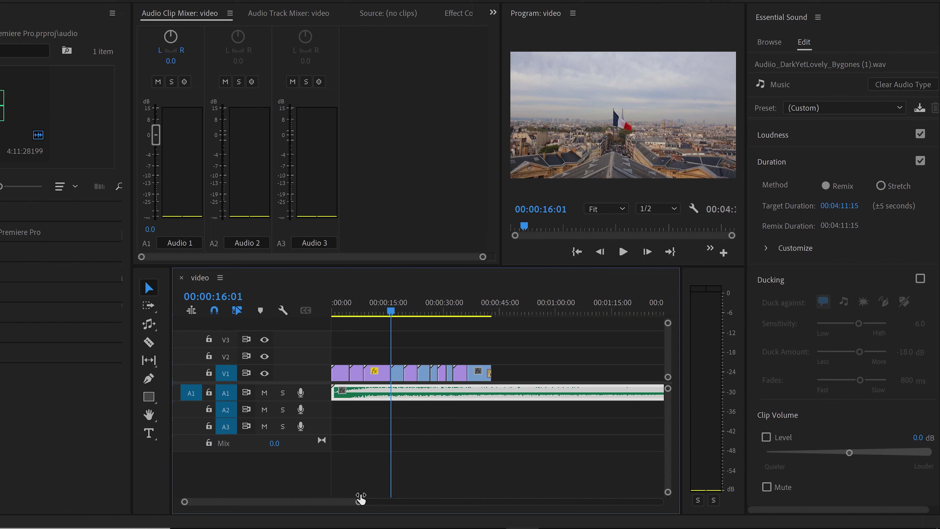
click(493, 311)
key(Left)
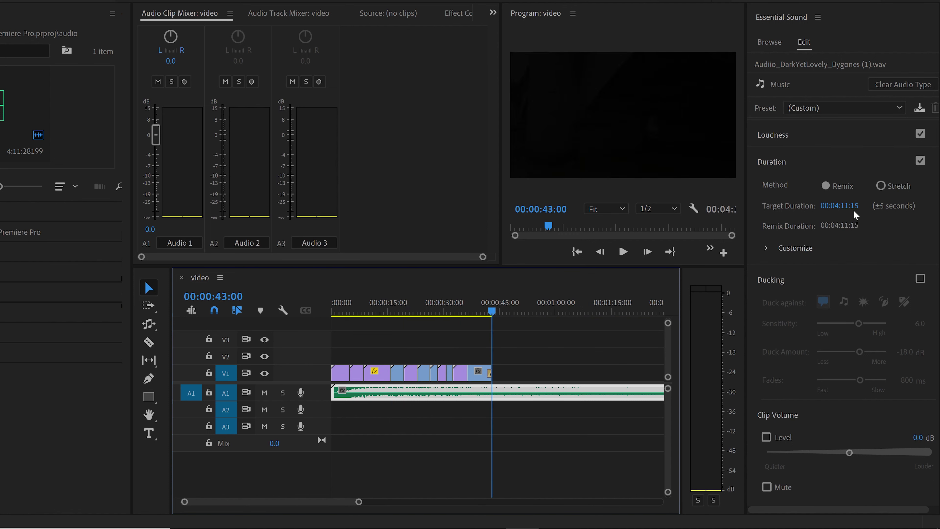
Set the Remix target duration to 00:00:43:00, remixing the music to 00:00:47:18
click(846, 205)
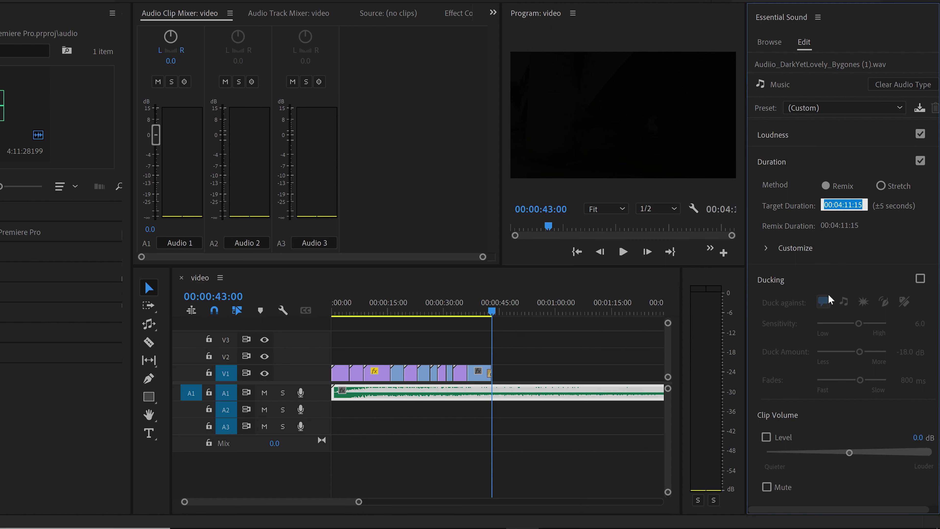
key(Home)
key(Right)
key(Right)
key(Right)
key(Right)
key(Right)
key(BackSpace)
text(0)
key(Right)
key(Right)
key(Right)
key(BackSpace)
key(BackSpace)
text(43)
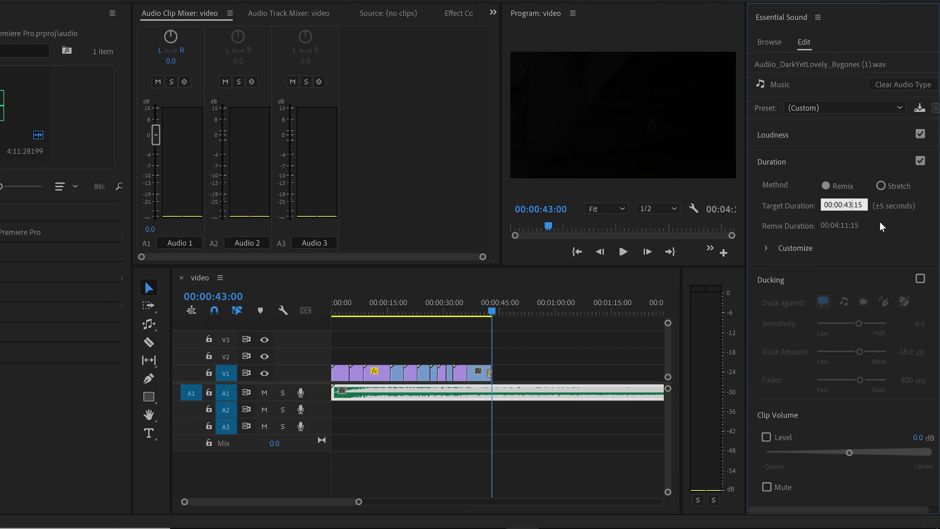
key(Right)
key(Right)
key(Right)
key(BackSpace)
key(BackSpace)
text(00)
key(Return)
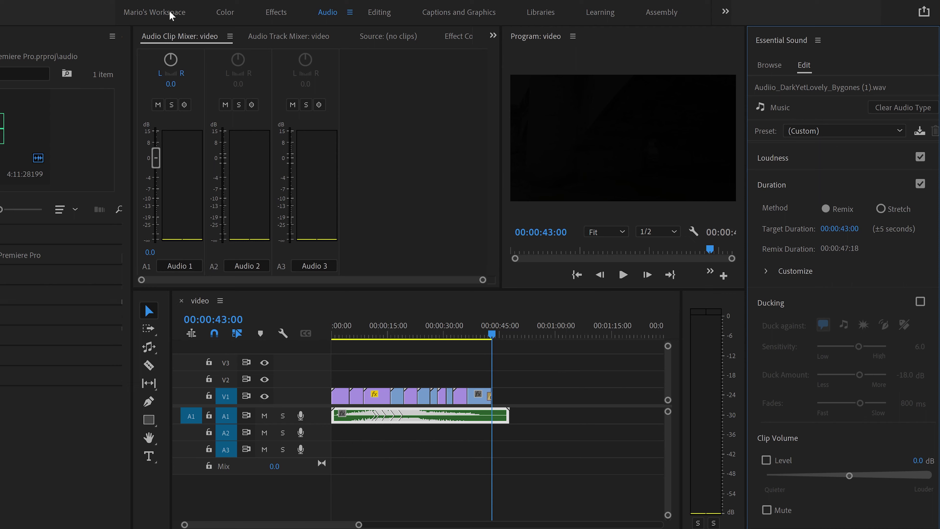
Switch to the custom workspace, zoom the timeline, and play the remix from about 10 seconds
click(170, 15)
key(=)
key(=)
key(=)
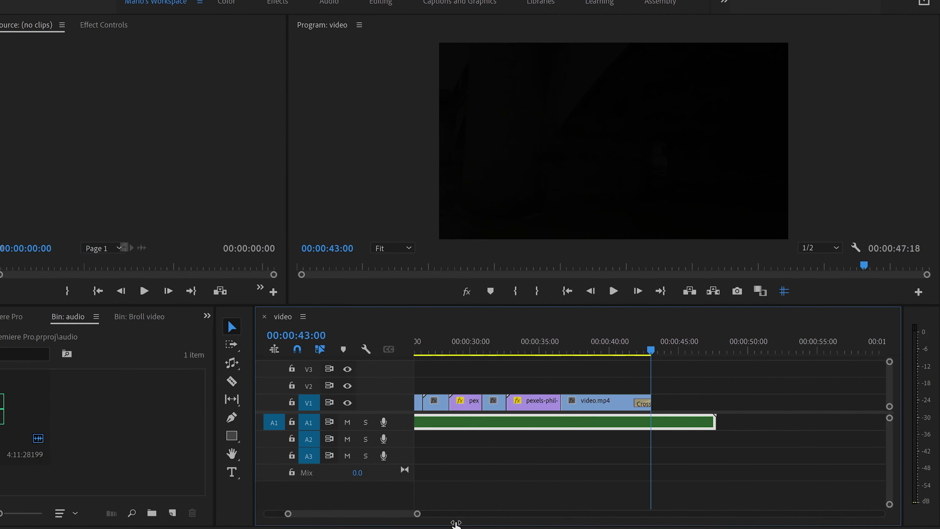
key(=)
key(=)
key(=)
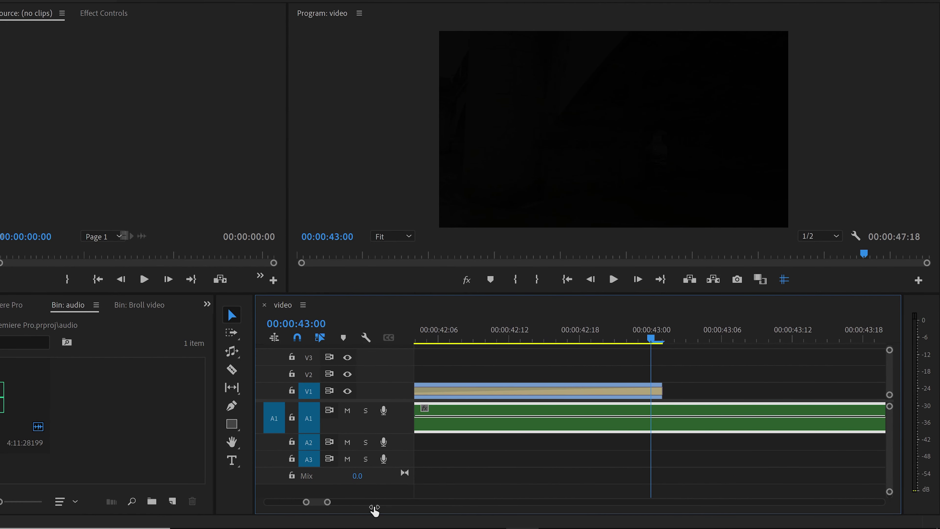
key(-)
drag(336, 508, 311, 510)
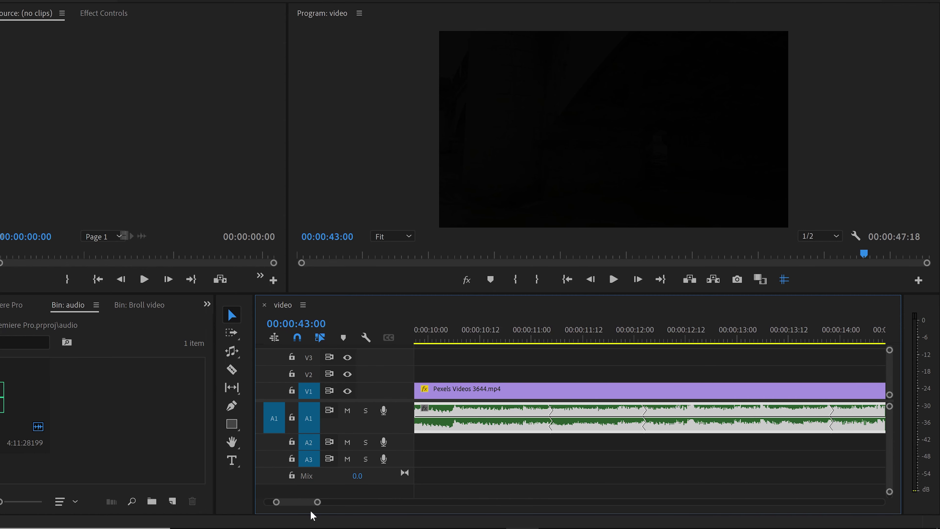
click(529, 332)
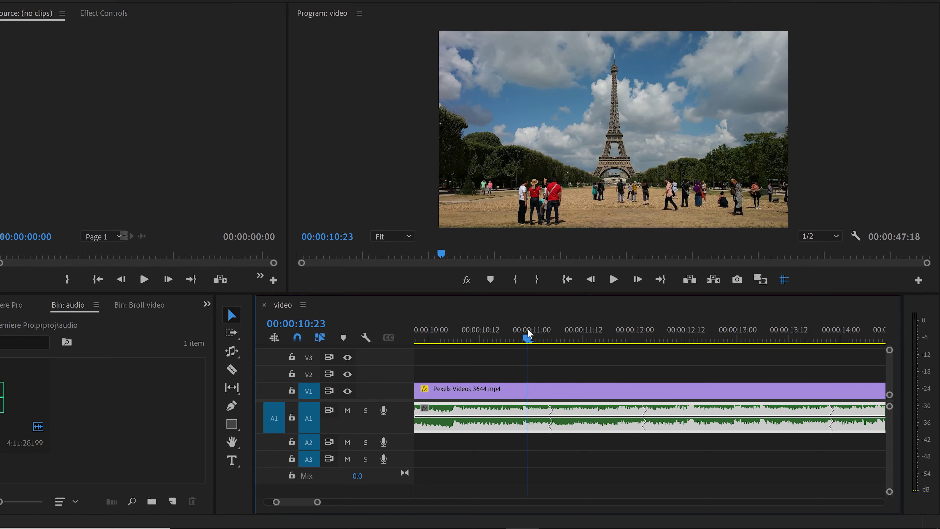
key(space)
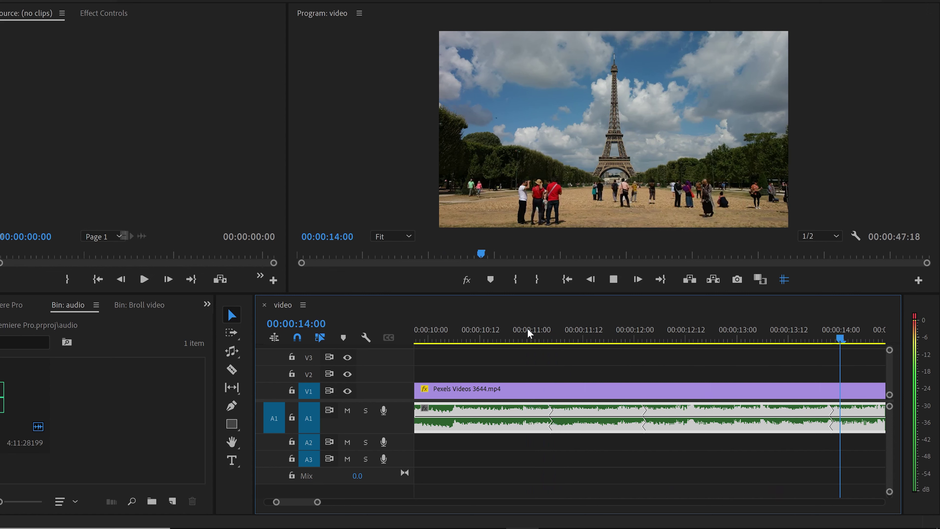
key(space)
Replay the remix from 00:00:12:12, then undo it to restore the 00:04:11:15 music
click(686, 332)
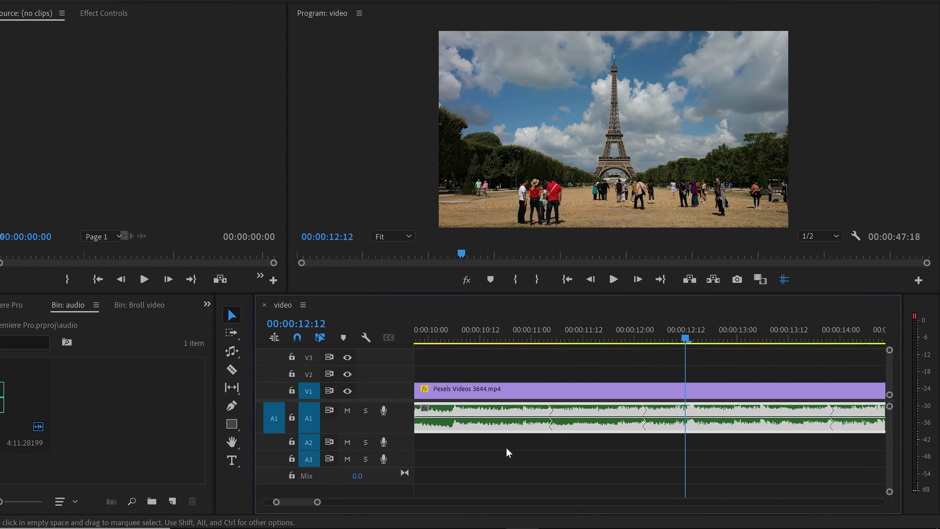
drag(317, 502, 336, 508)
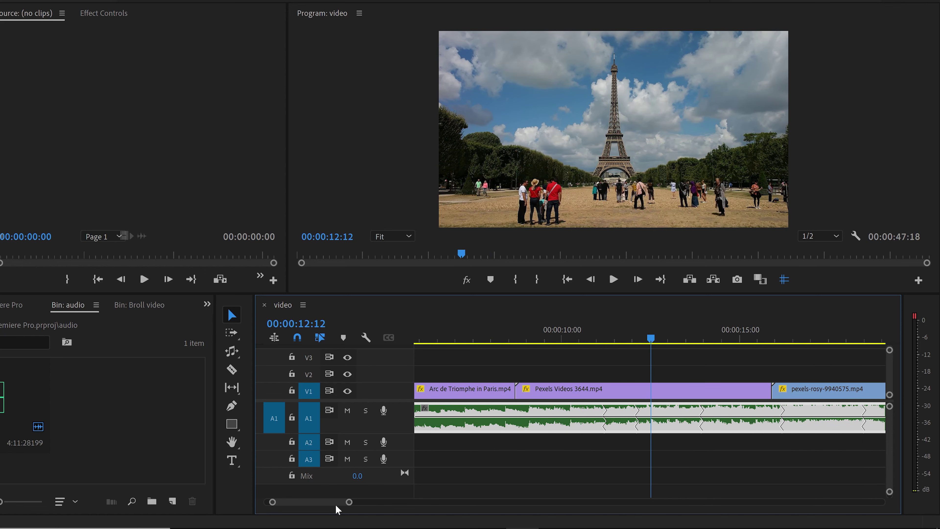
key(space)
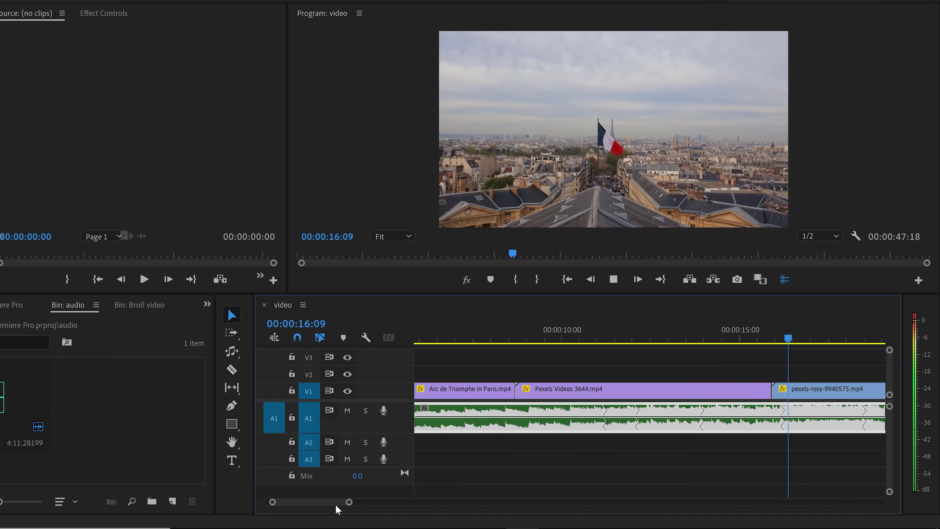
key(space)
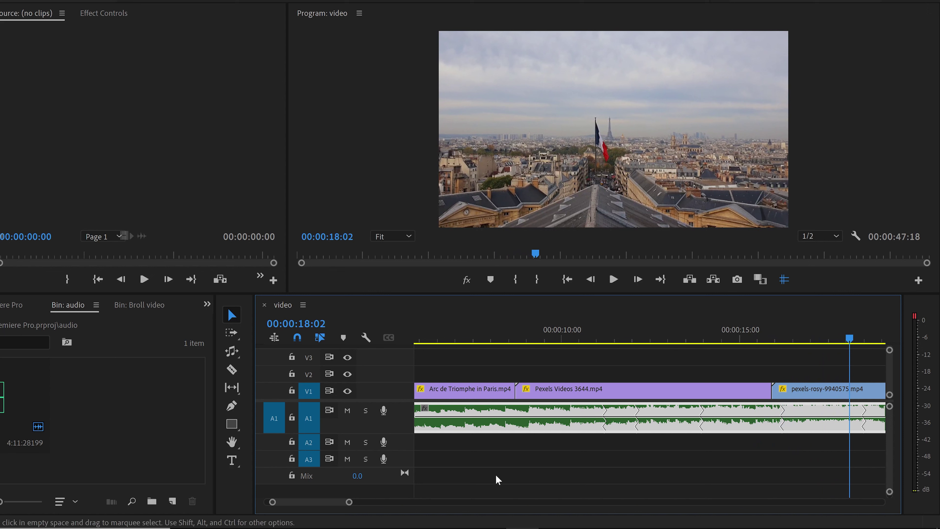
key(ctrl+z)
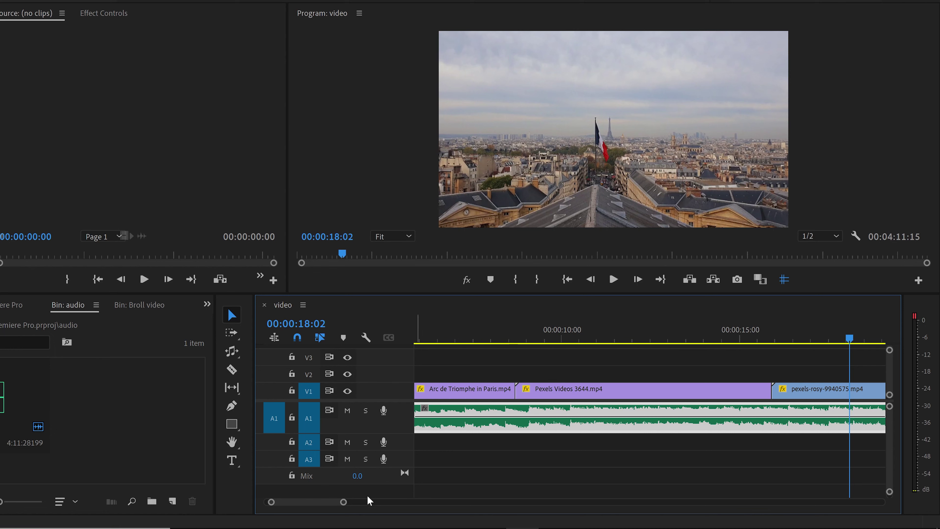
With the Remix Tool, drag the full music clip's end in to the video's end
drag(344, 502, 581, 503)
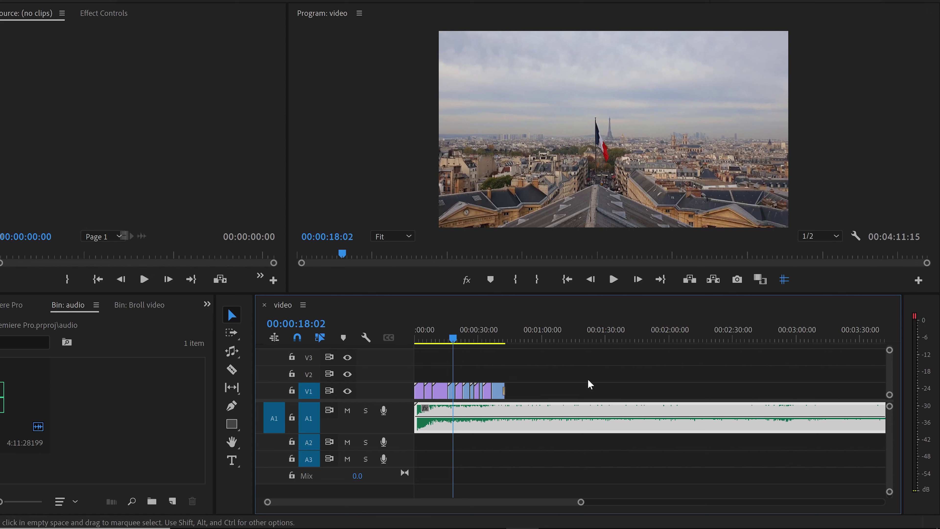
drag(581, 501, 631, 502)
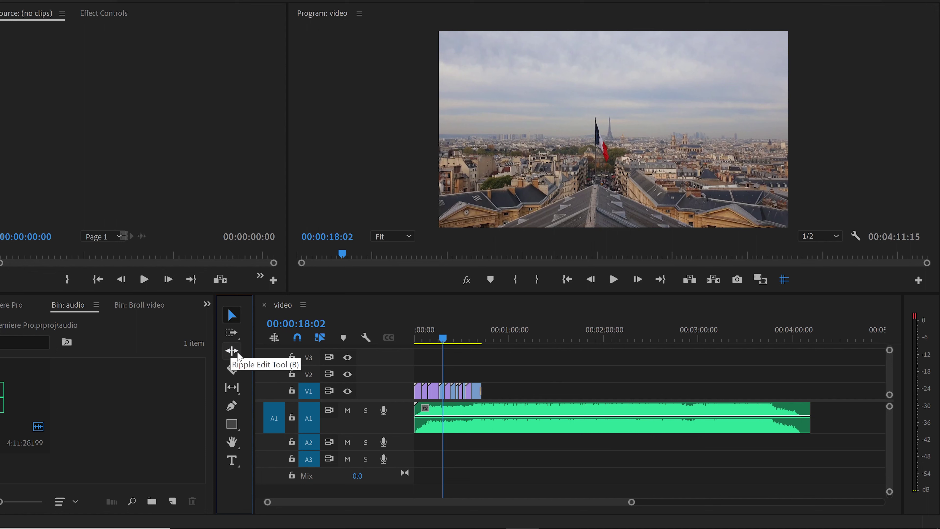
click(231, 350)
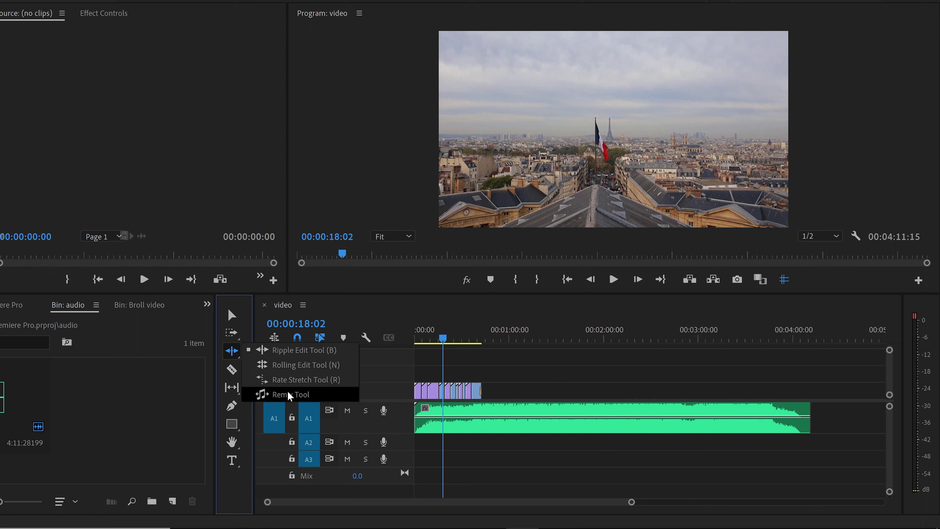
click(290, 395)
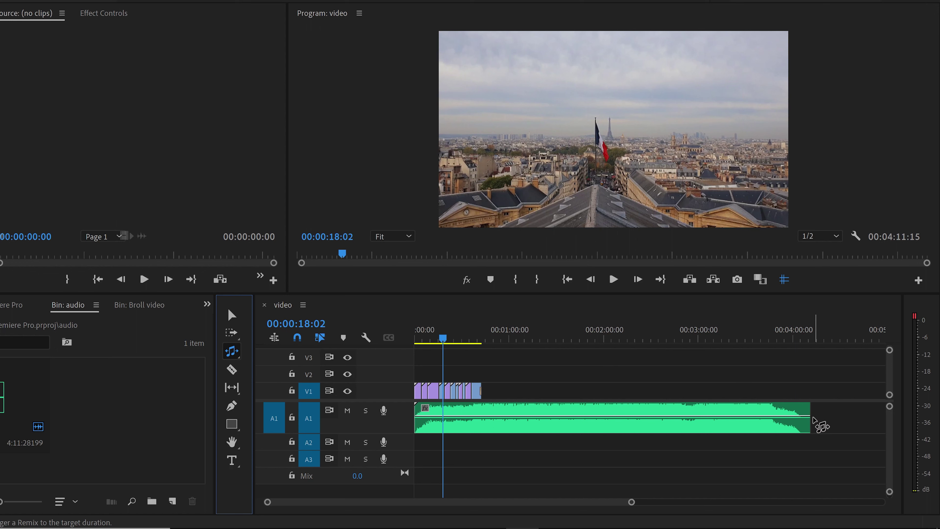
mouse_move(813, 417)
mouse_down()
mouse_move(813, 425)
mouse_move(504, 426)
mouse_move(489, 418)
mouse_up()
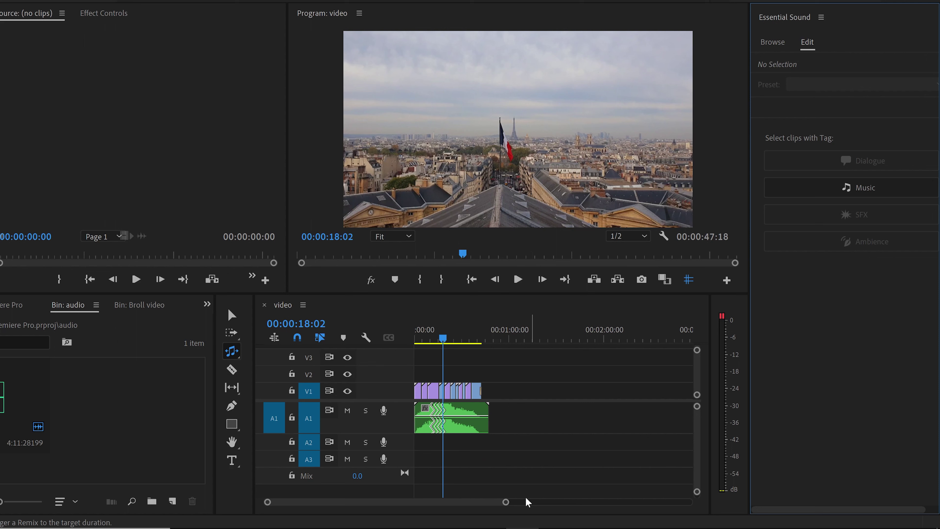
Drag the remixed music clip's end with the Remix Tool to lengthen it
click(593, 452)
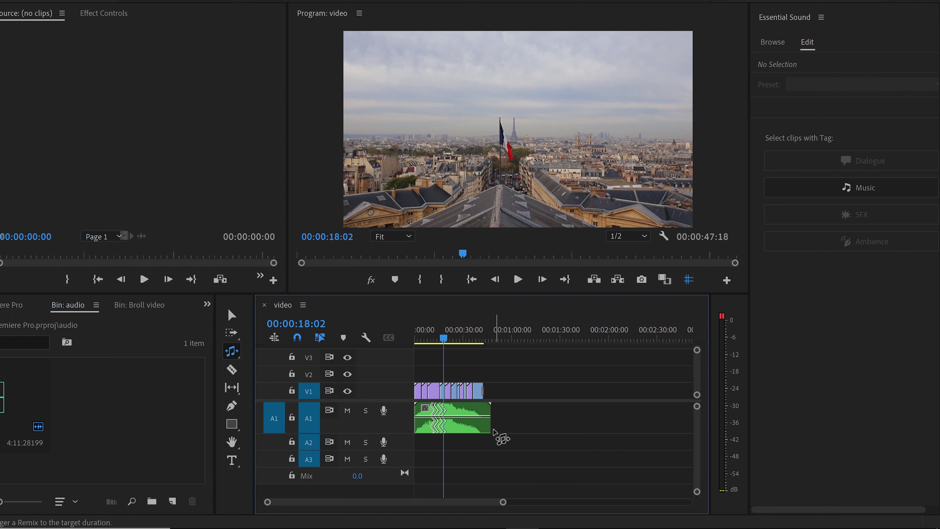
mouse_move(491, 429)
mouse_down()
mouse_move(596, 433)
mouse_move(485, 427)
mouse_up()
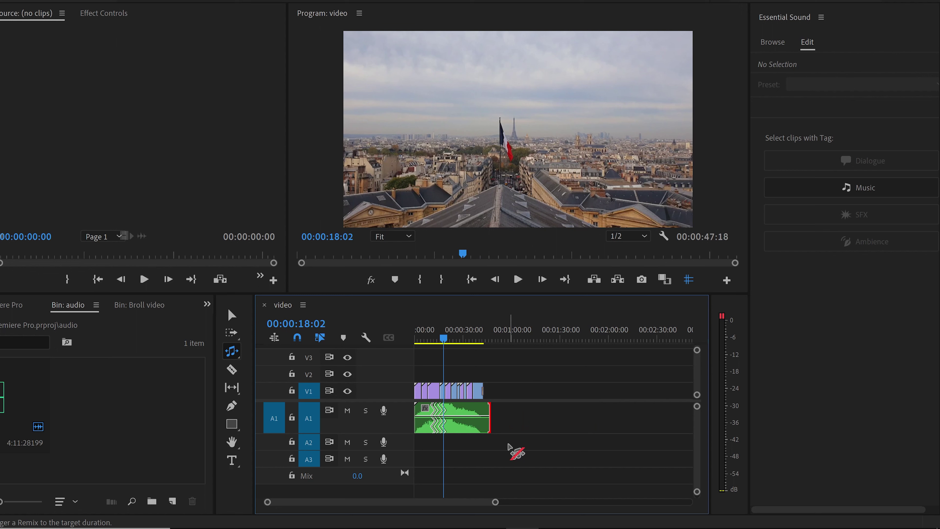